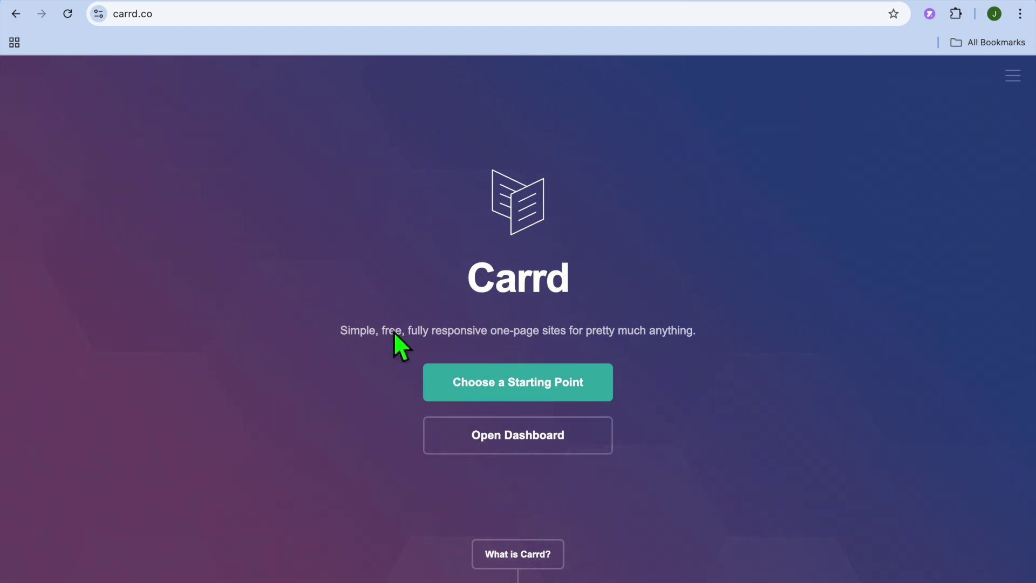
Bring up the starting-point templates and browse through the available options.
click(495, 403)
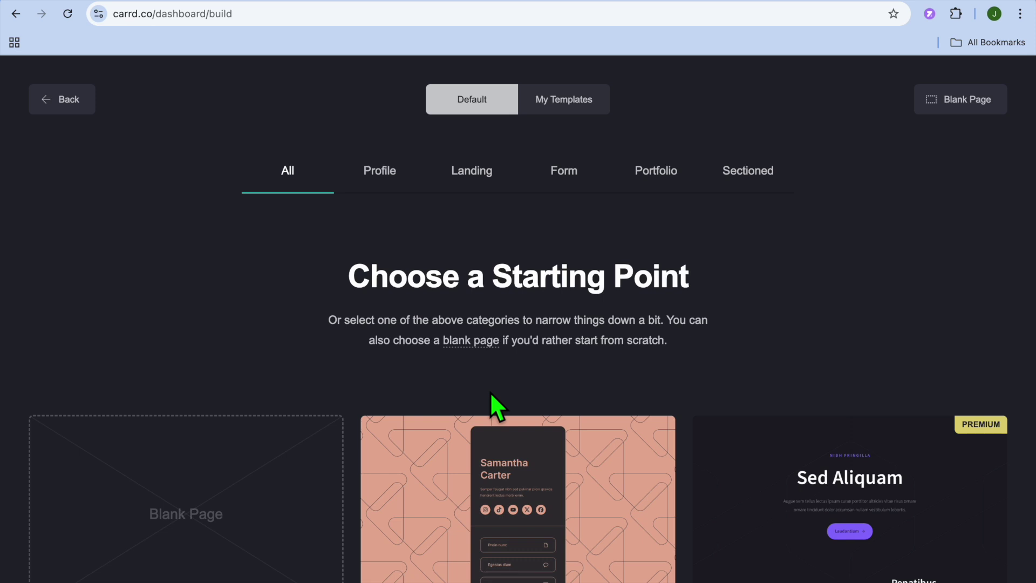
scroll(419, 394, down, 8)
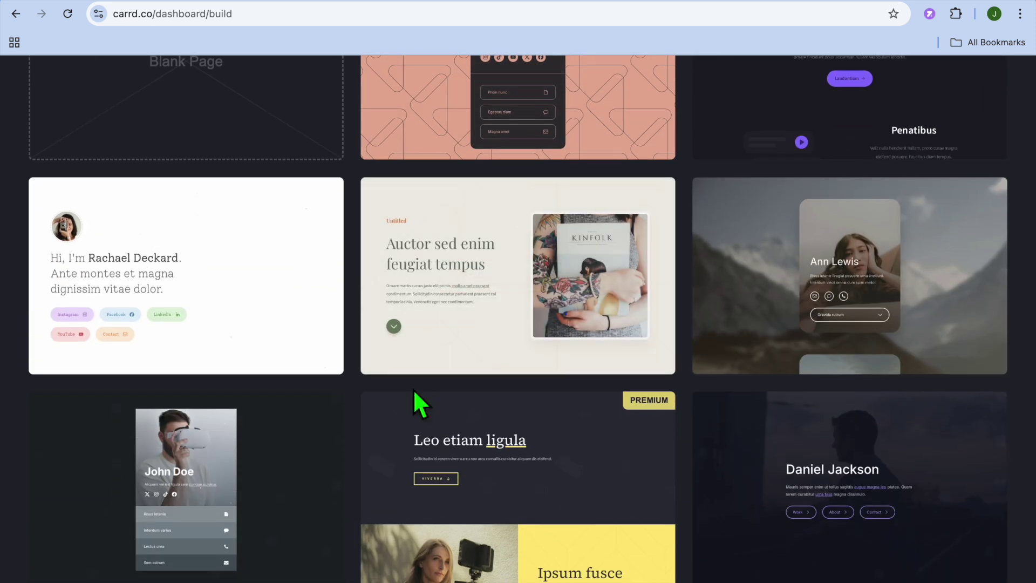
scroll(419, 399, down, 4)
scroll(395, 354, down, 6)
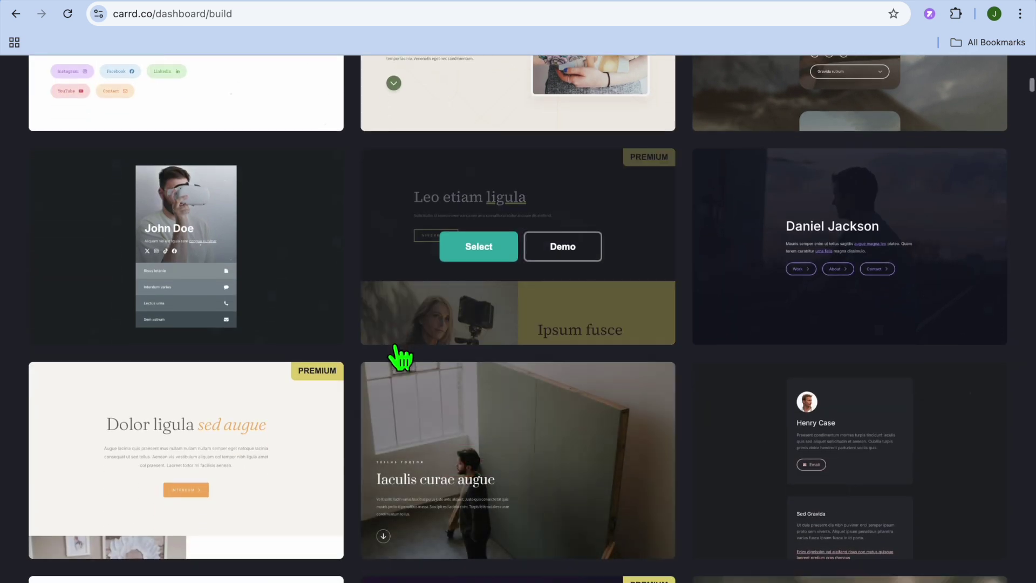
scroll(401, 357, up, 5)
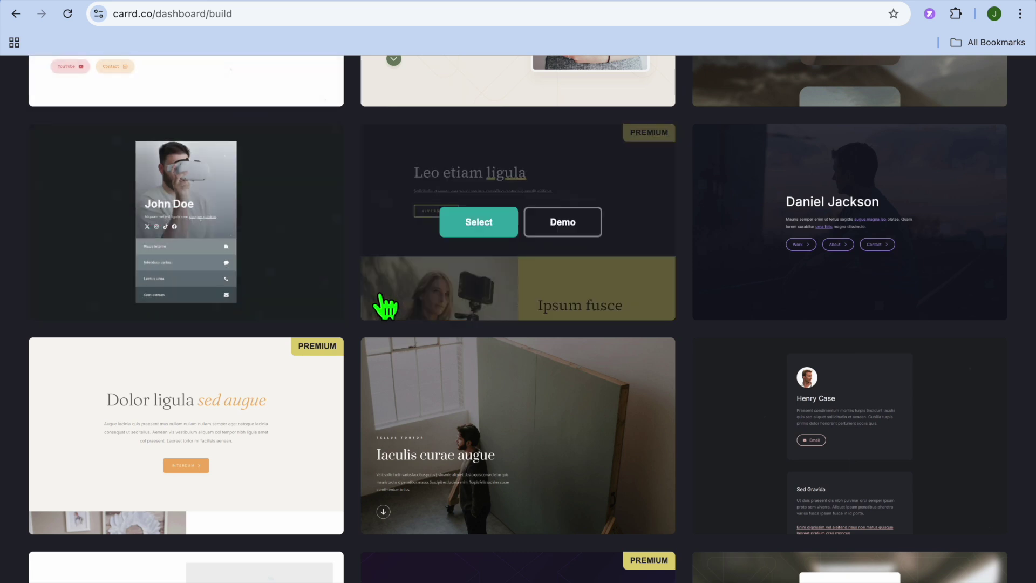
scroll(516, 334, up, 3)
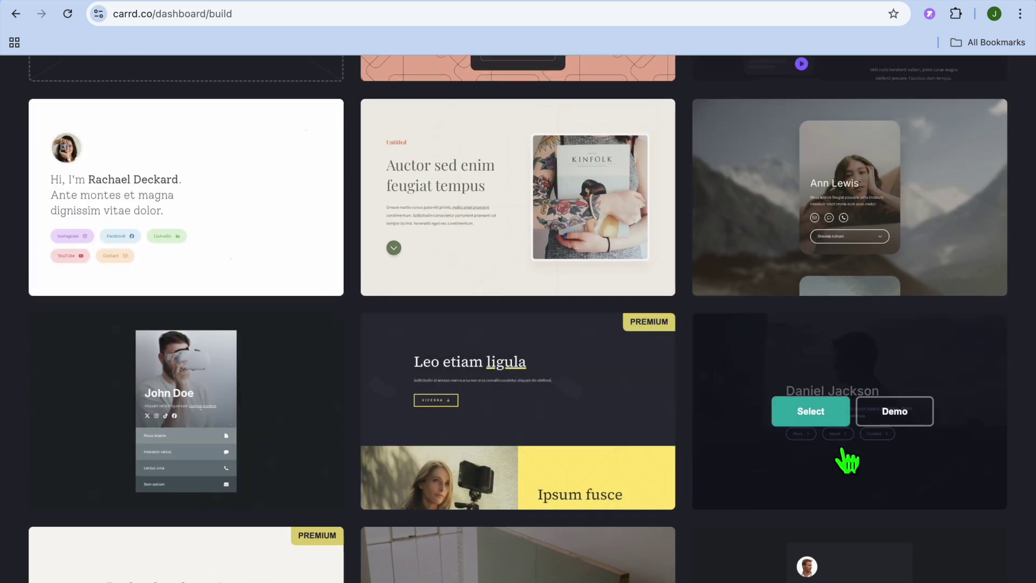
scroll(846, 452, up, 10)
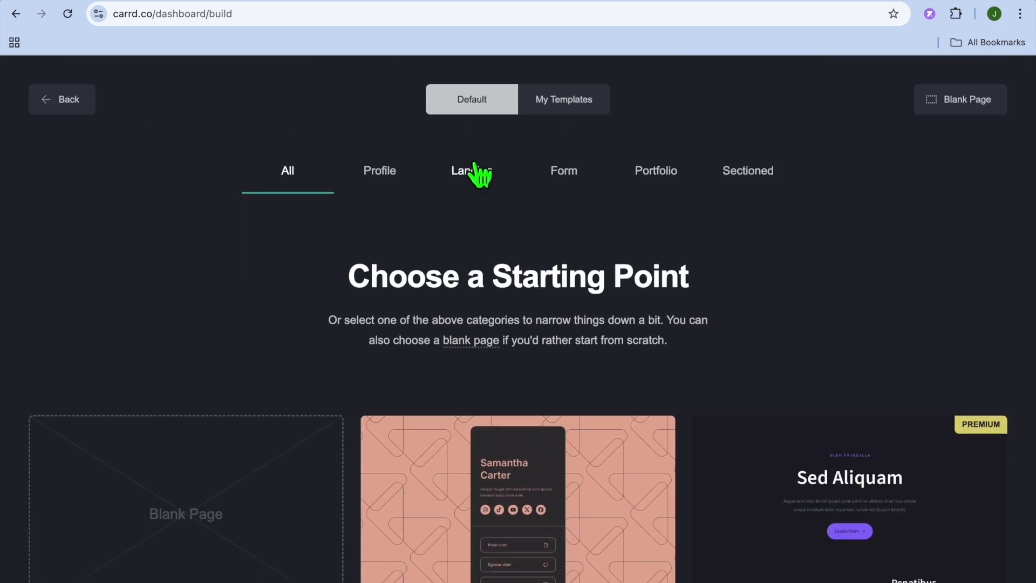
Filter to Landing templates and select the Auctor sed enim feugiat tempus template.
click(478, 174)
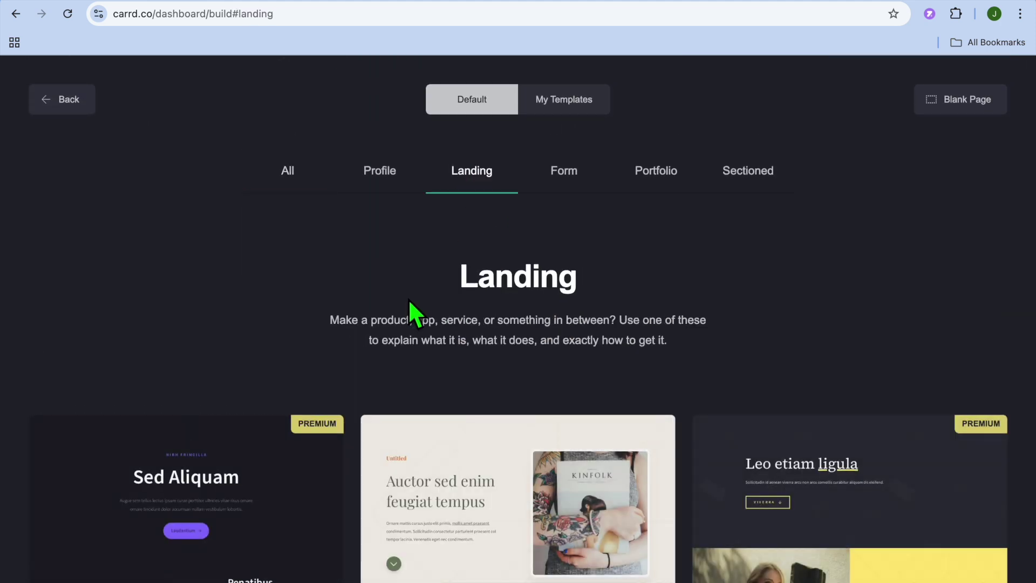
scroll(415, 314, down, 5)
mouse_move(533, 323)
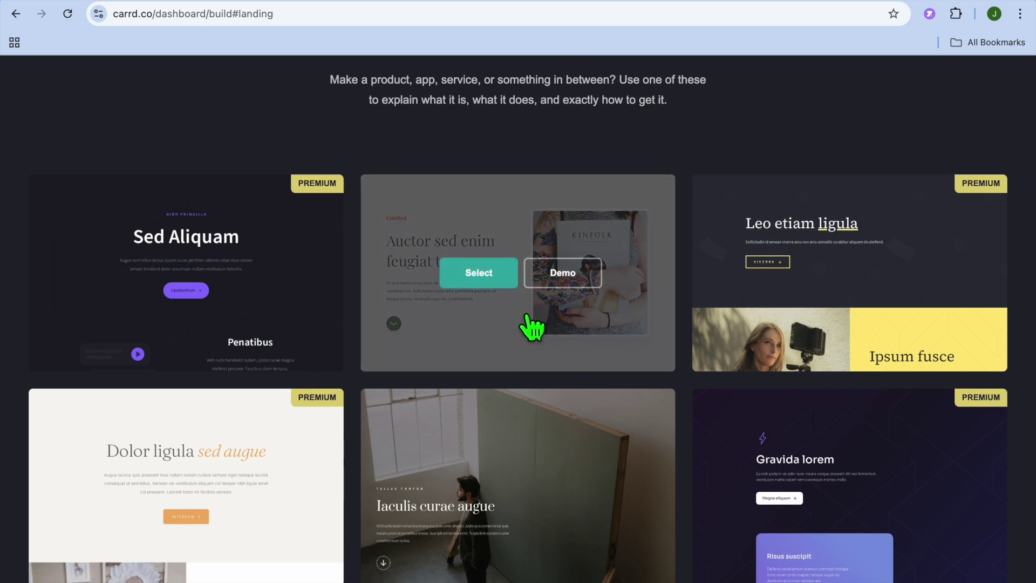
scroll(531, 327, down, 2)
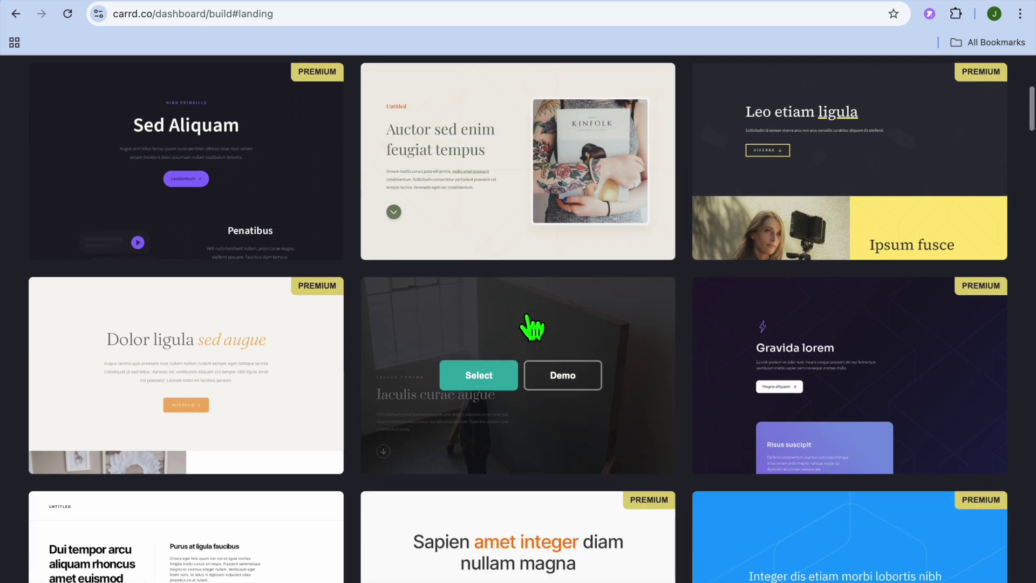
scroll(531, 325, up, 2)
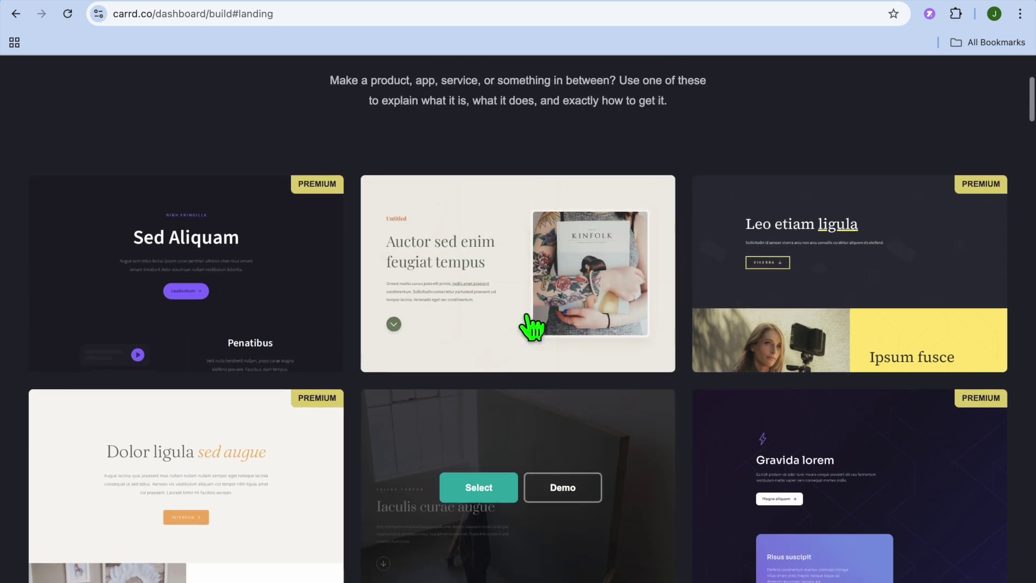
mouse_move(340, 271)
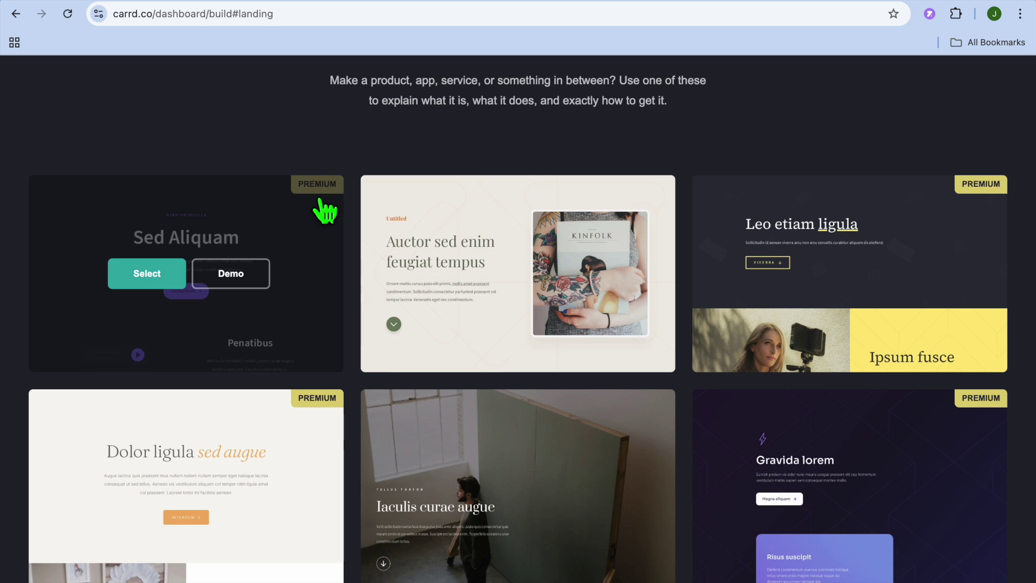
click(460, 270)
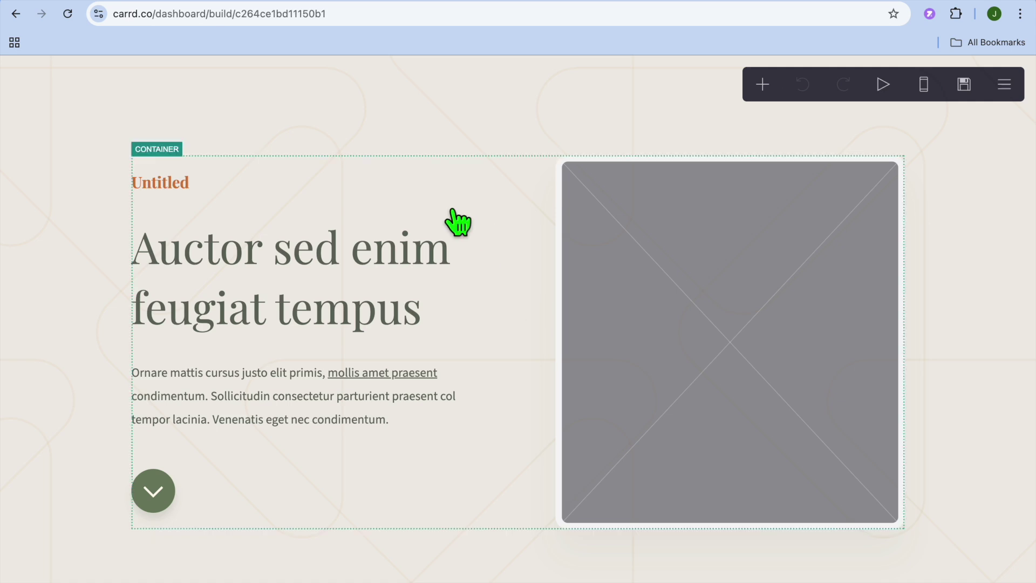
Delete the placeholder paragraph below the Auctor sed enim heading, keeping the heading unchanged.
click(352, 291)
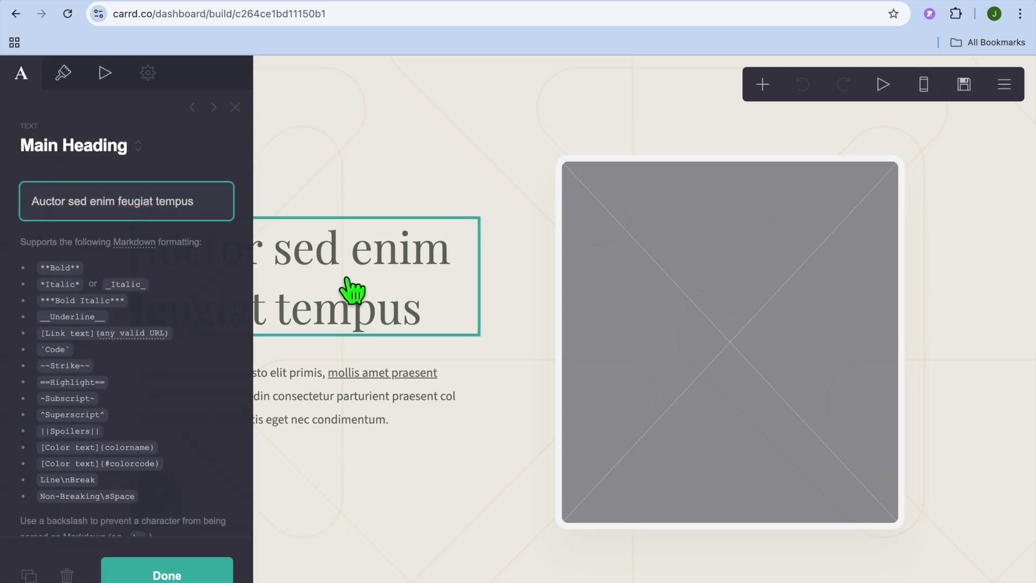
triple_click(123, 202)
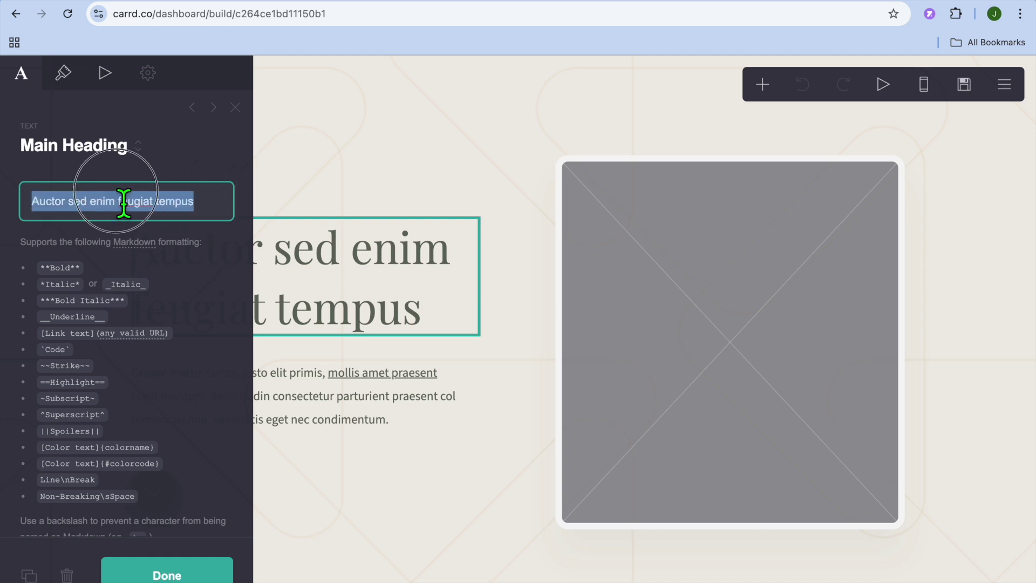
click(335, 310)
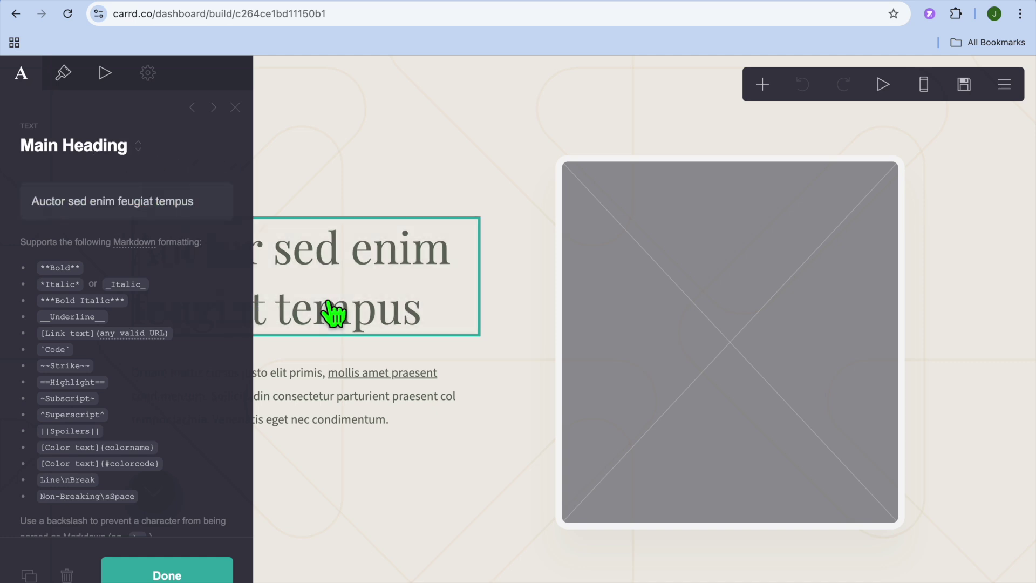
click(370, 415)
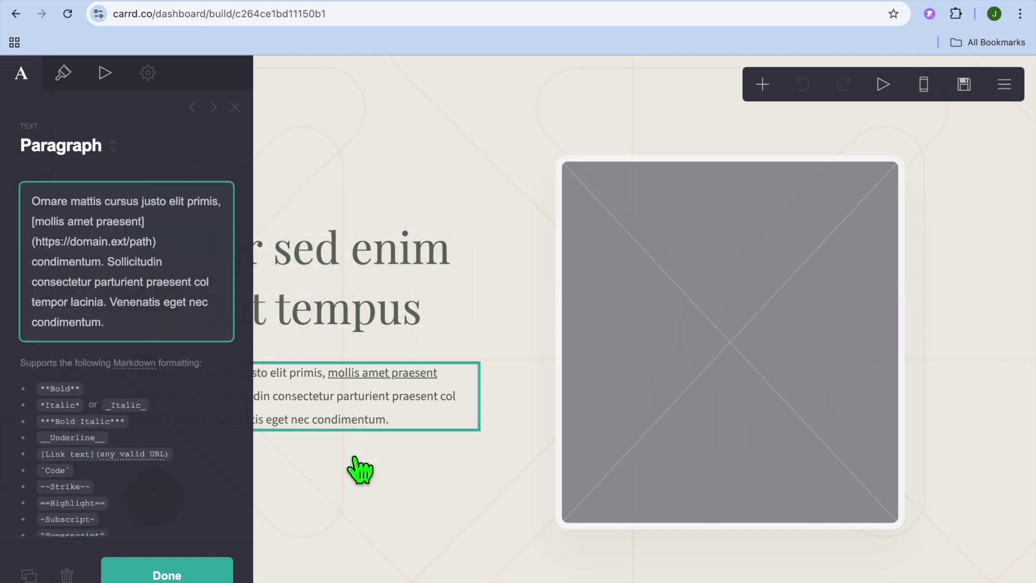
click(167, 573)
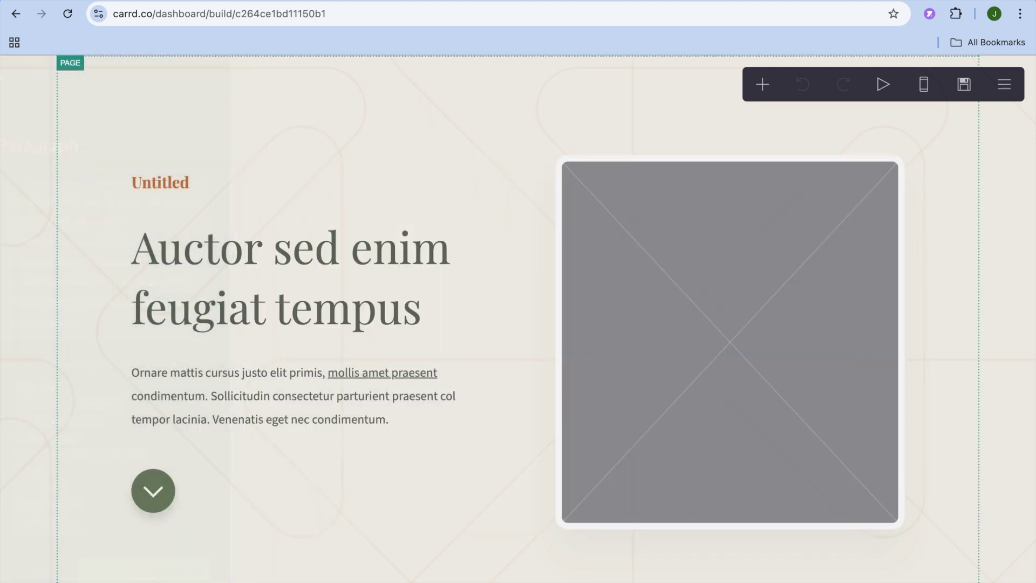
click(283, 425)
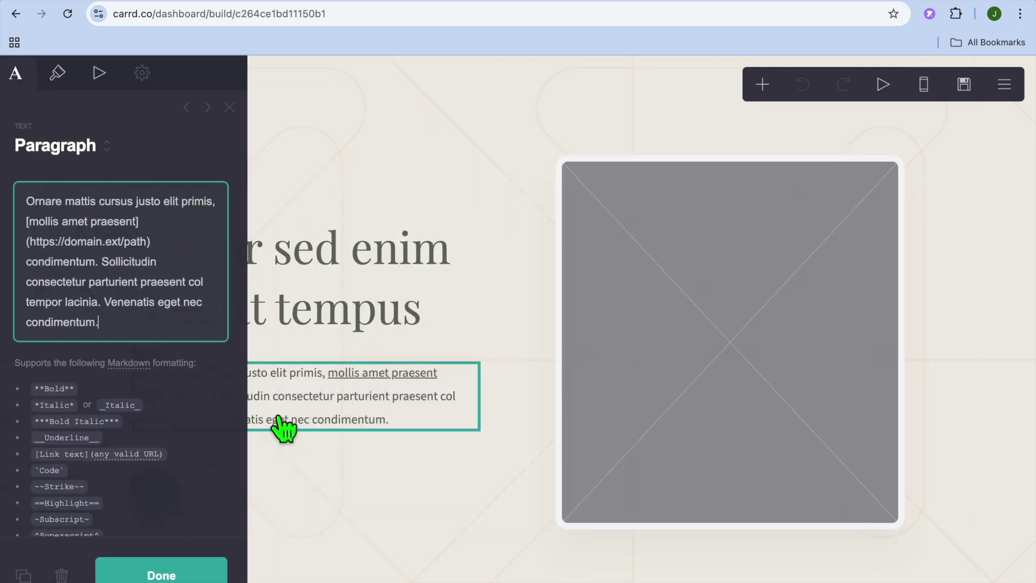
click(67, 576)
click(67, 575)
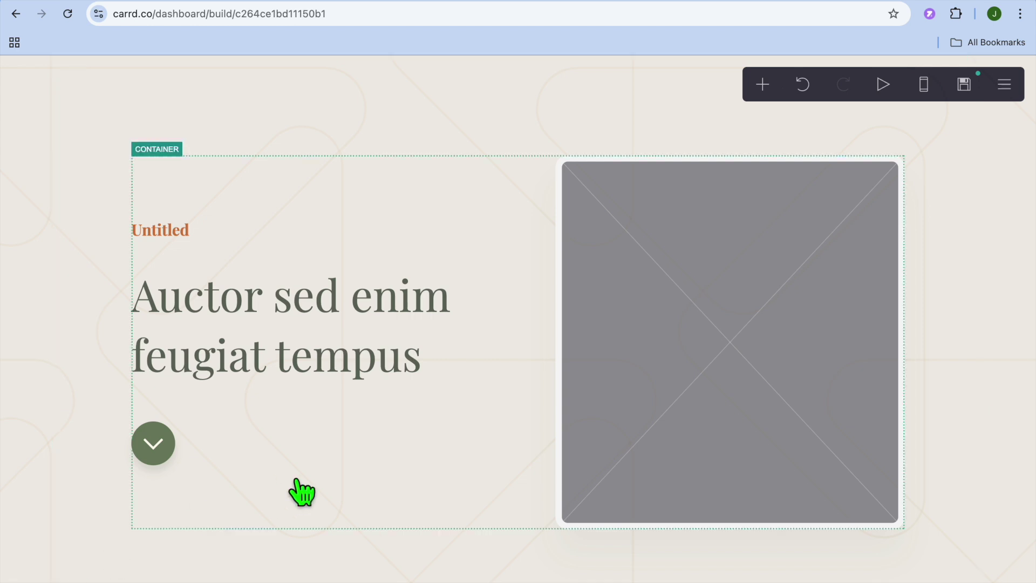
scroll(300, 490, down, 6)
Upload Cyber Wave.png into the empty template image placeholder.
scroll(301, 491, up, 6)
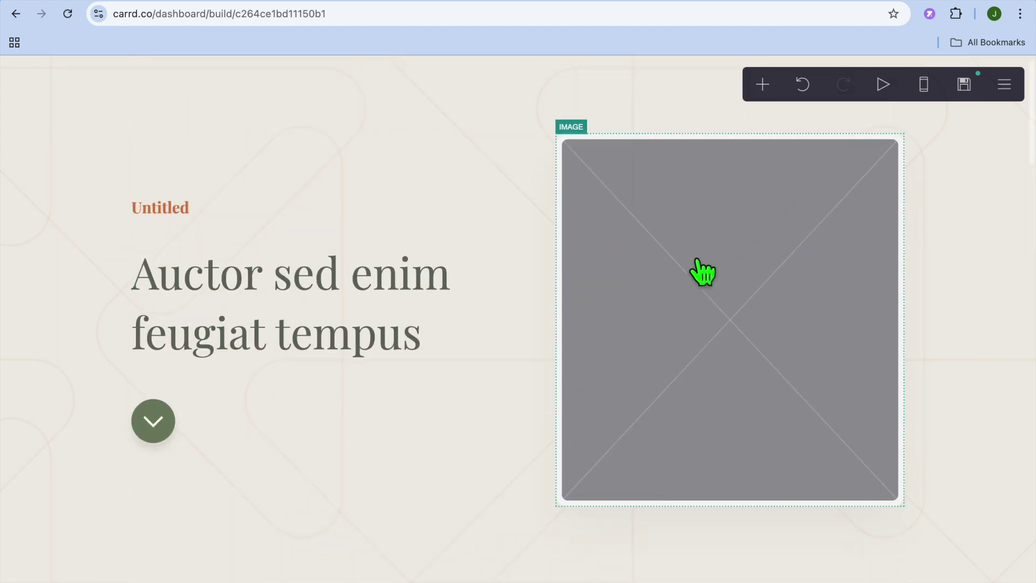
click(721, 297)
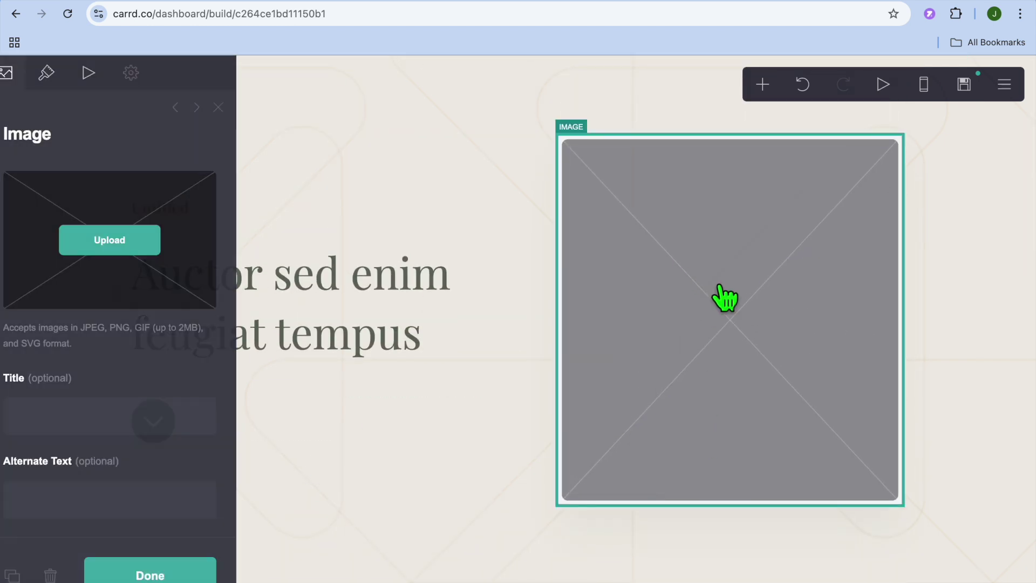
click(147, 233)
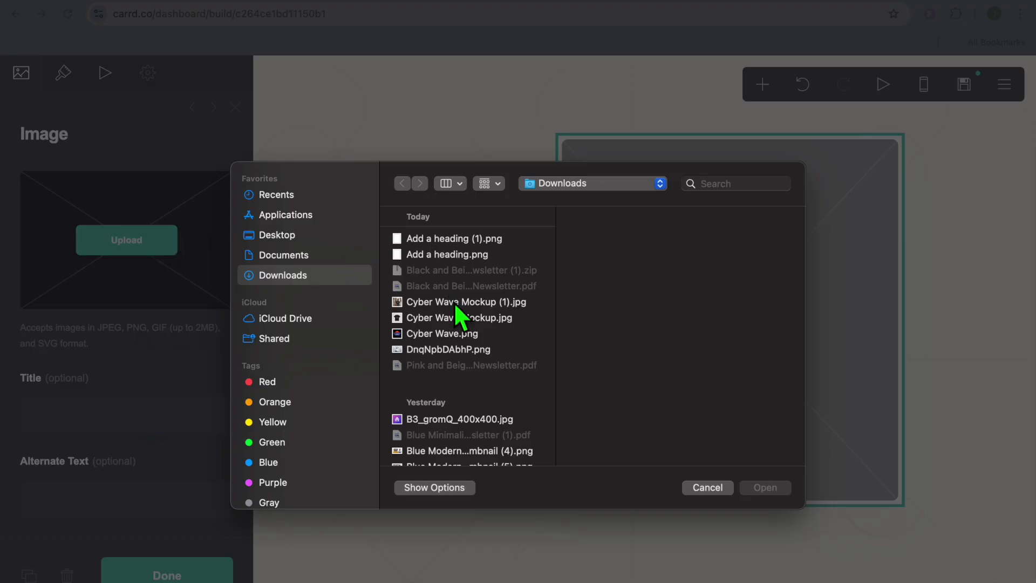
click(468, 332)
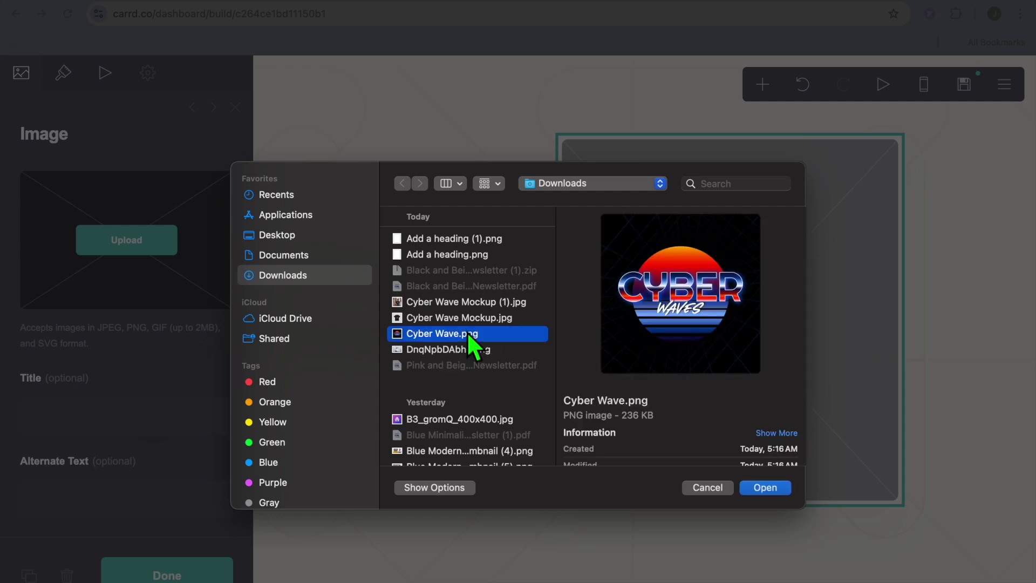
click(773, 492)
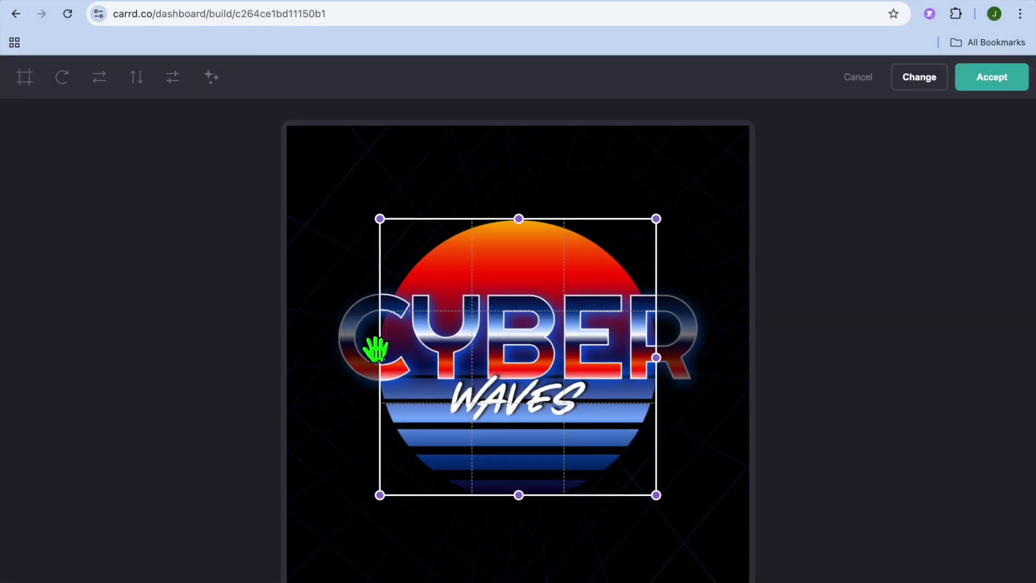
Widen the crop on both sides to show the full CYBER WAVES lettering and apply it.
drag(380, 360, 329, 363)
drag(659, 363, 721, 367)
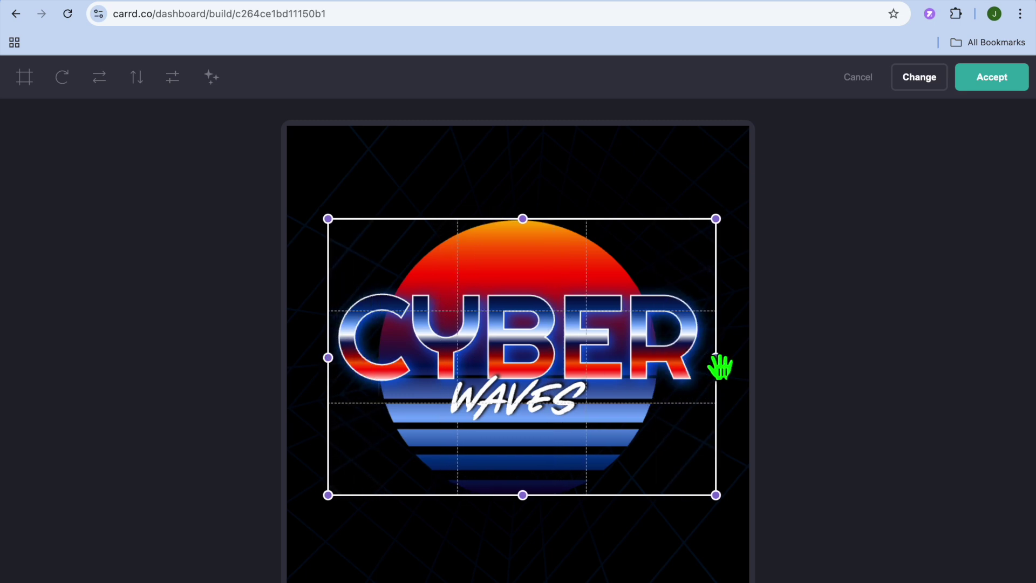
click(996, 81)
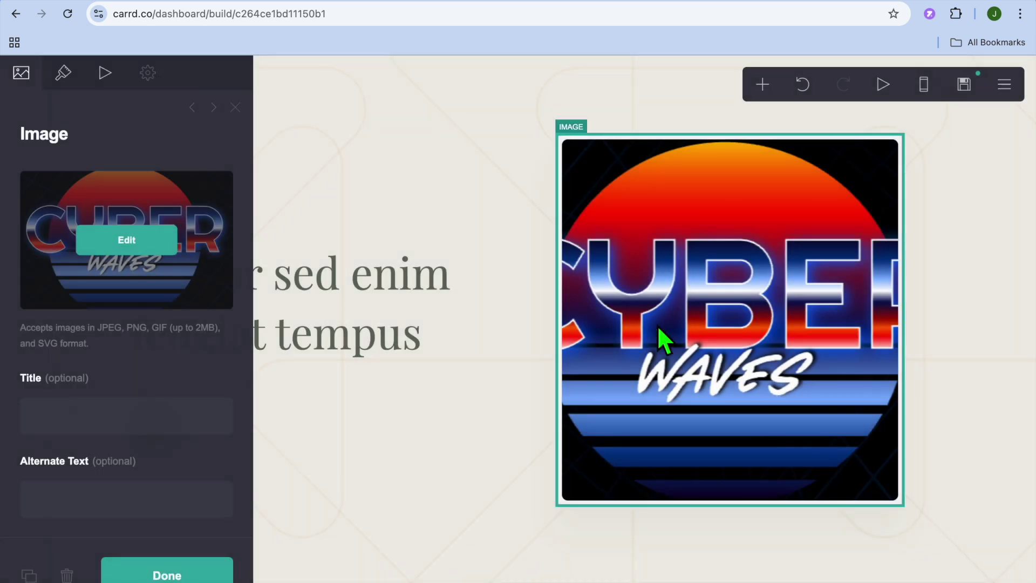
click(487, 420)
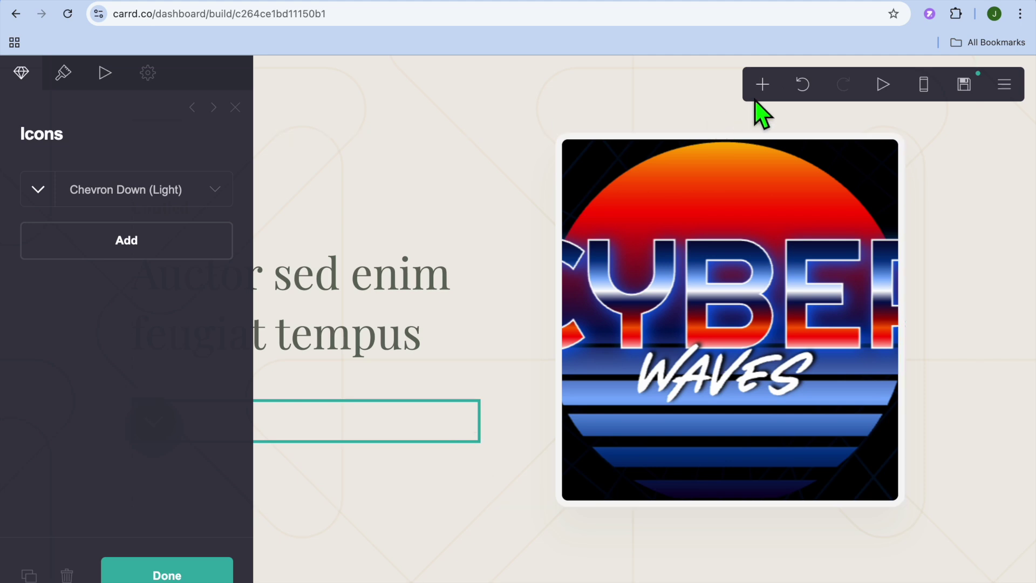
Open the add-element list and dismiss it without adding anything, leaving the chevron icon unchanged.
click(763, 85)
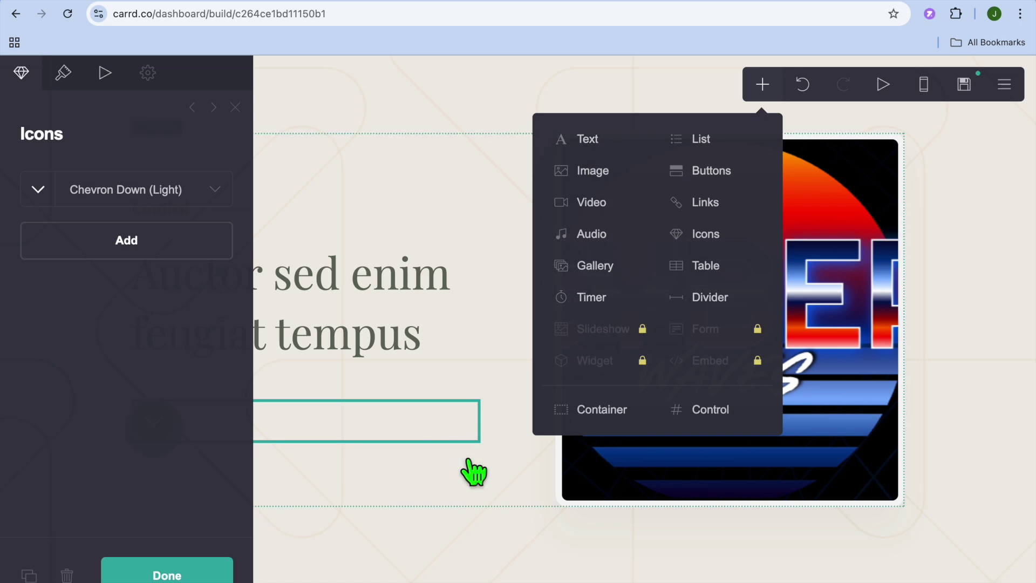
click(423, 562)
Delete the empty image placeholders in sections #one, #two and #three.
click(166, 573)
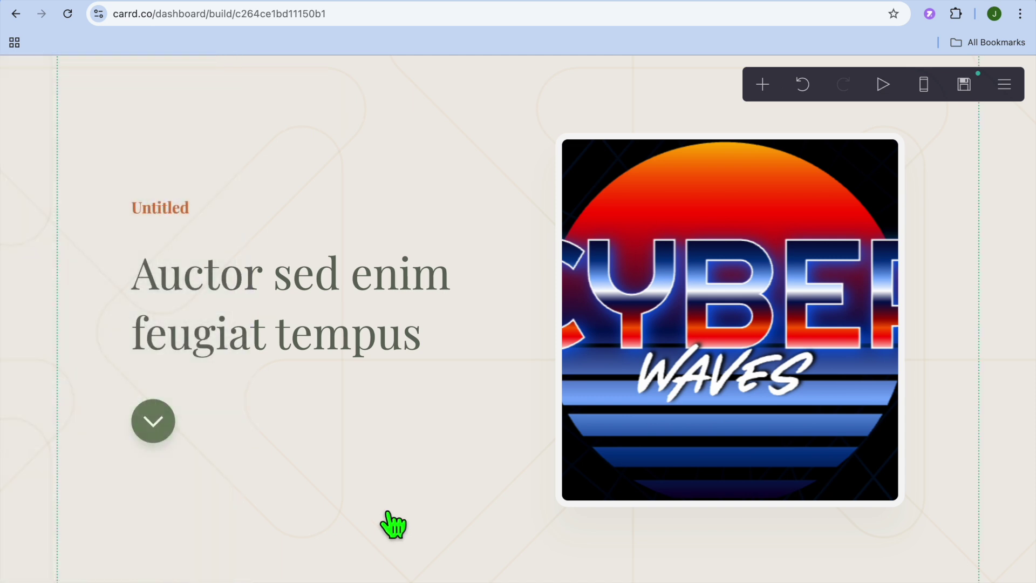
scroll(393, 525, down, 10)
scroll(402, 510, up, 1)
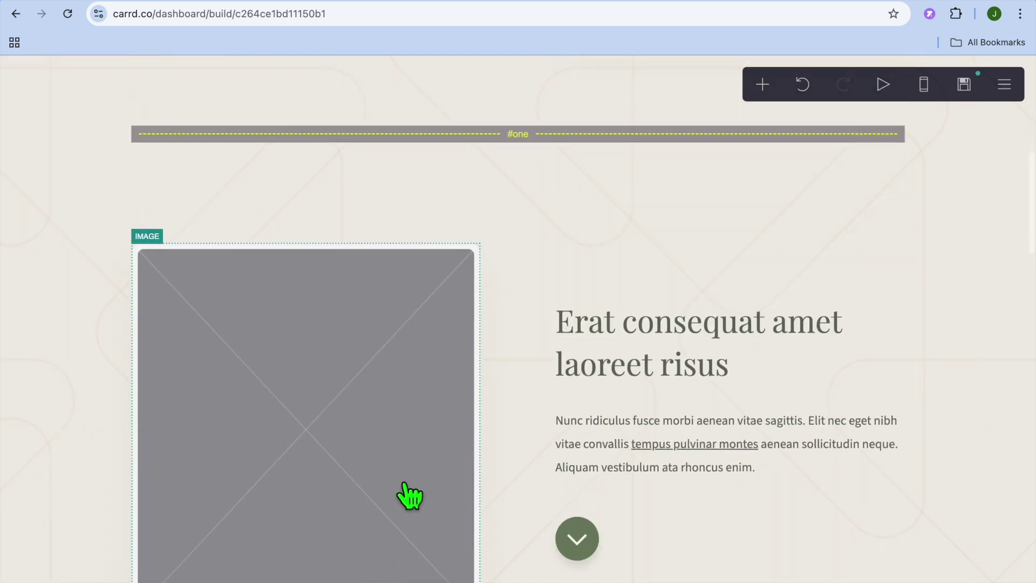
click(437, 380)
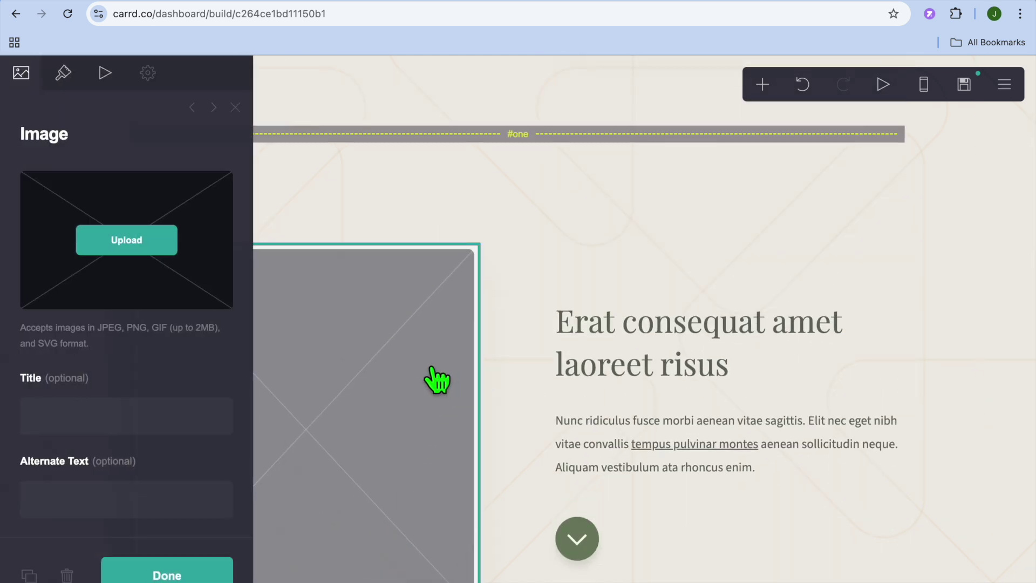
click(67, 574)
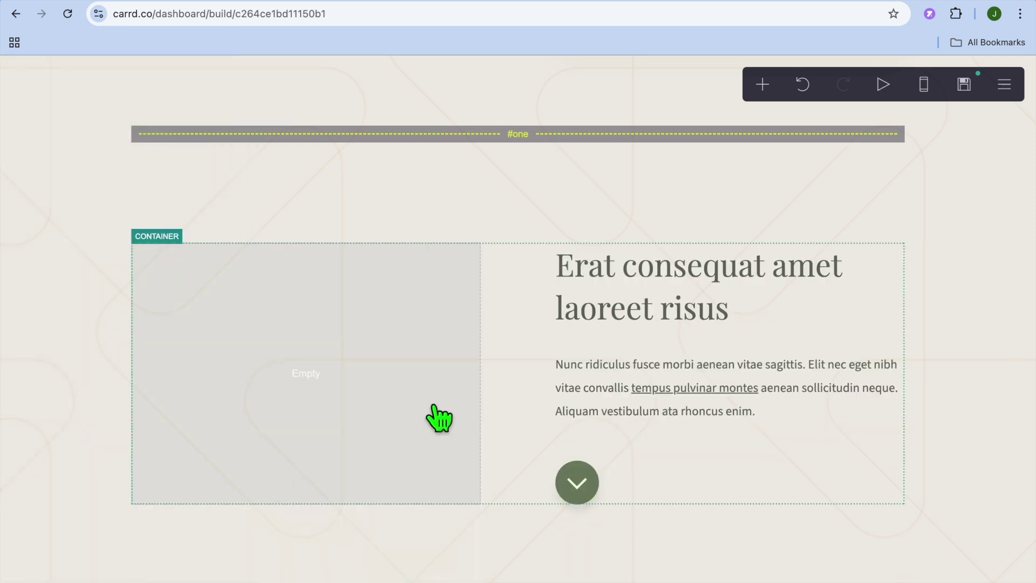
scroll(464, 428, down, 8)
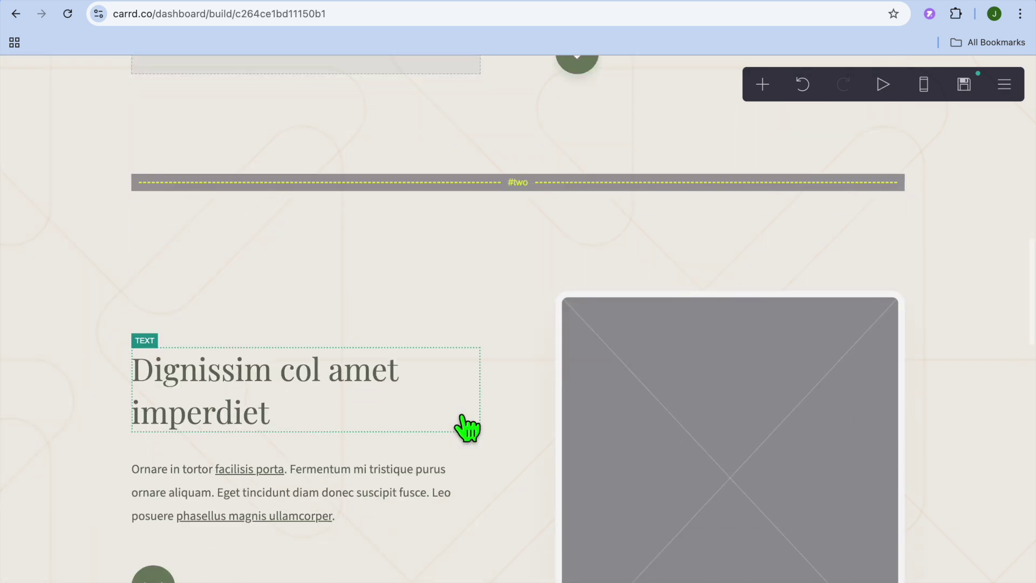
click(688, 440)
click(67, 574)
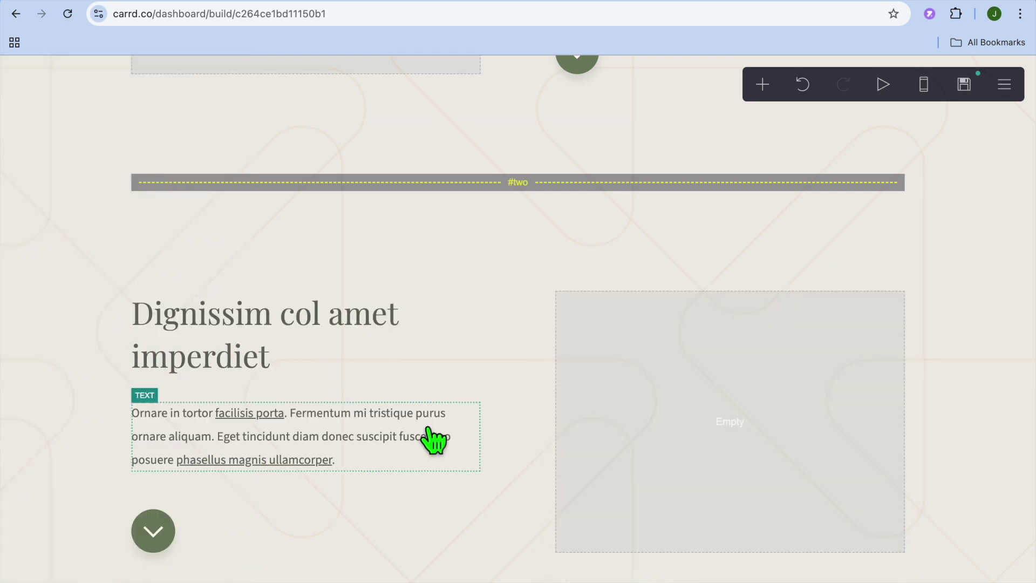
scroll(426, 439, down, 12)
click(389, 307)
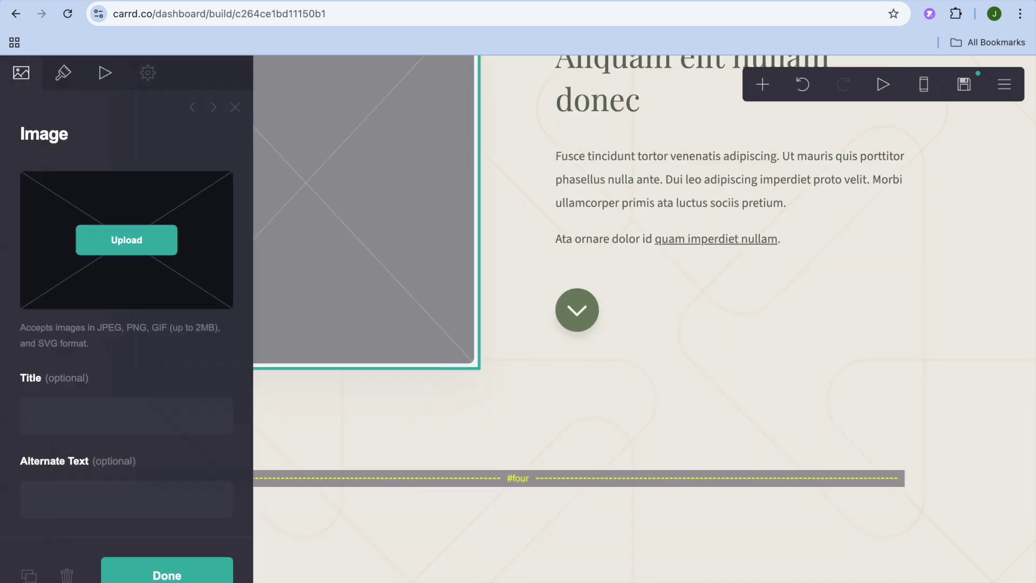
click(67, 574)
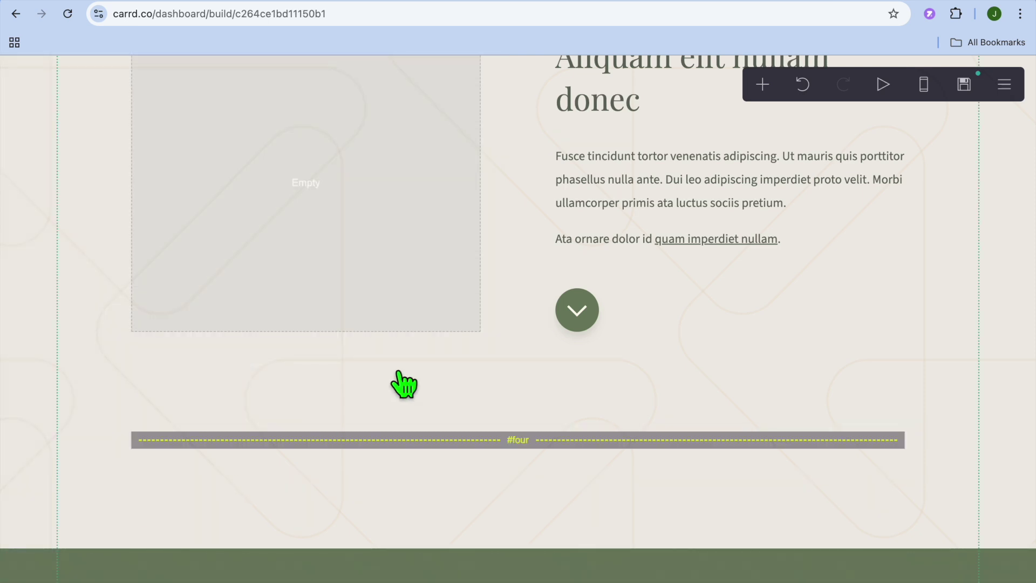
scroll(404, 384, up, 7)
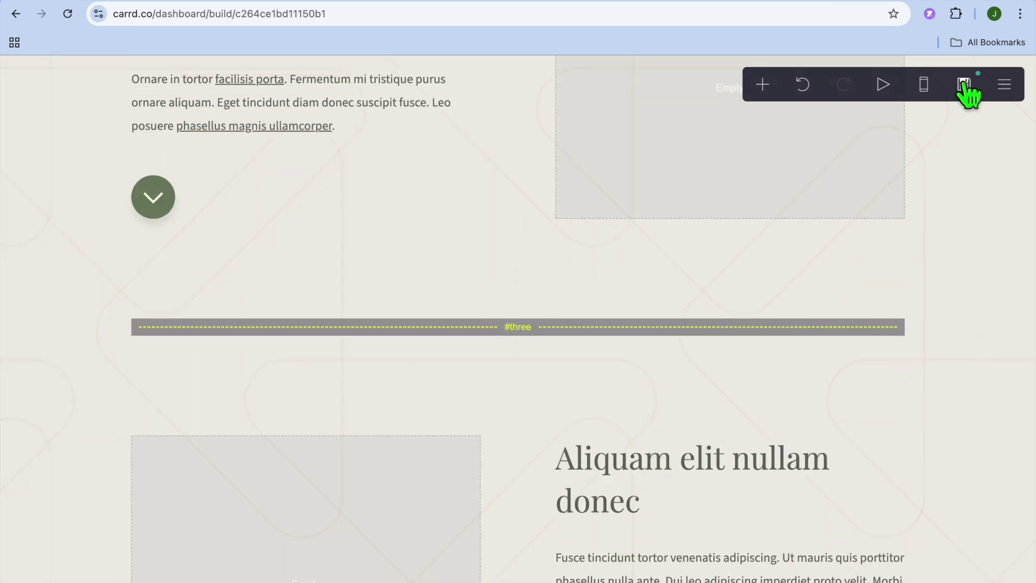
Enter title 'test', description 'landing page', and address landingpagetest123.carrd.co, then attempt publishing.
click(964, 85)
click(139, 231)
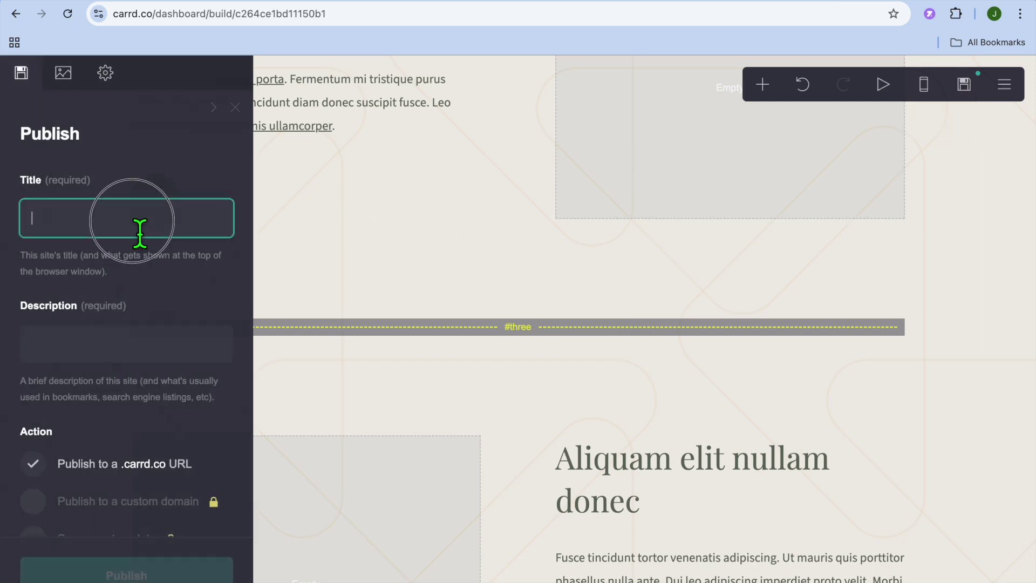
text(te)
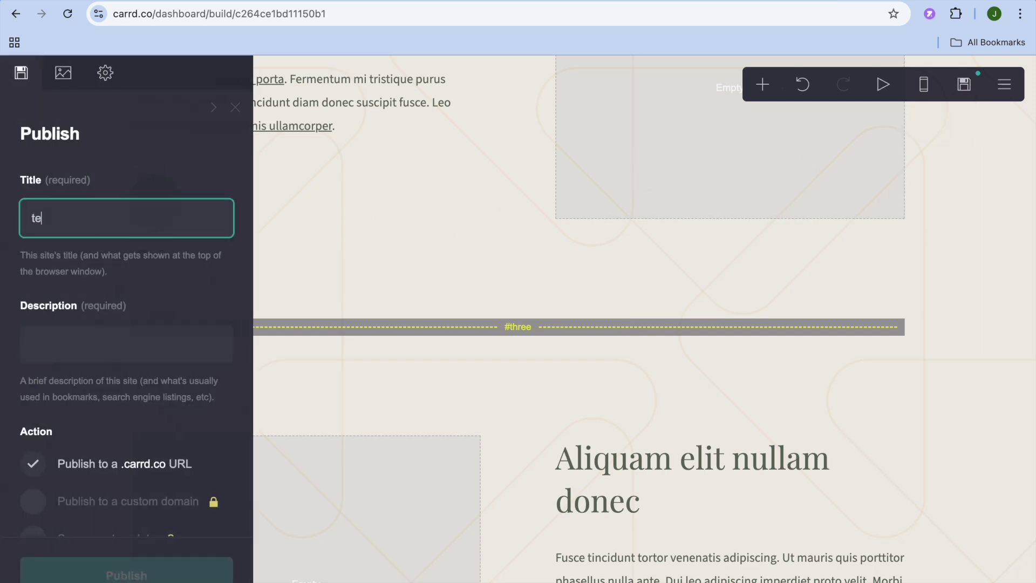
text(st)
click(147, 359)
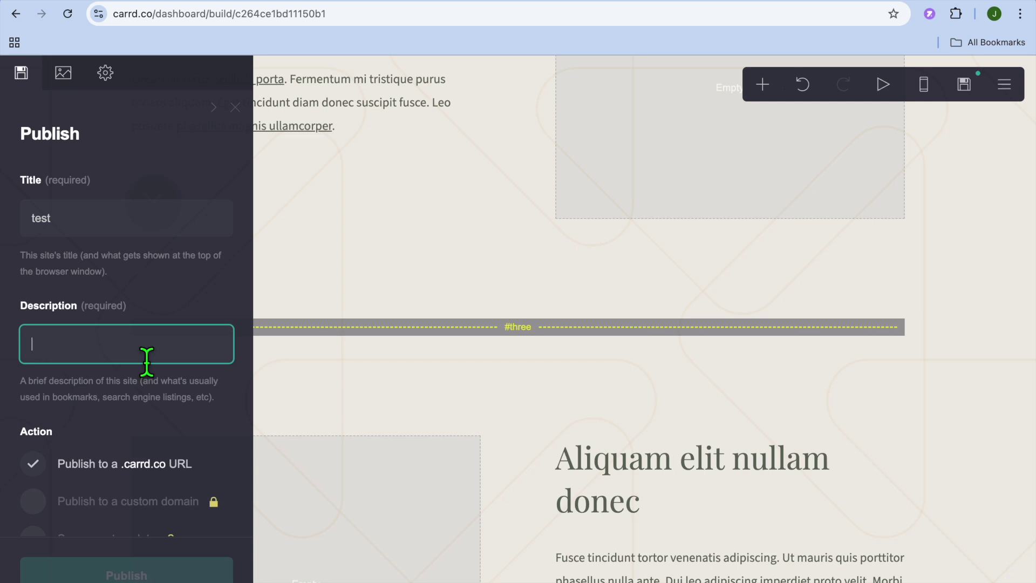
text(landing page)
scroll(173, 436, down, 4)
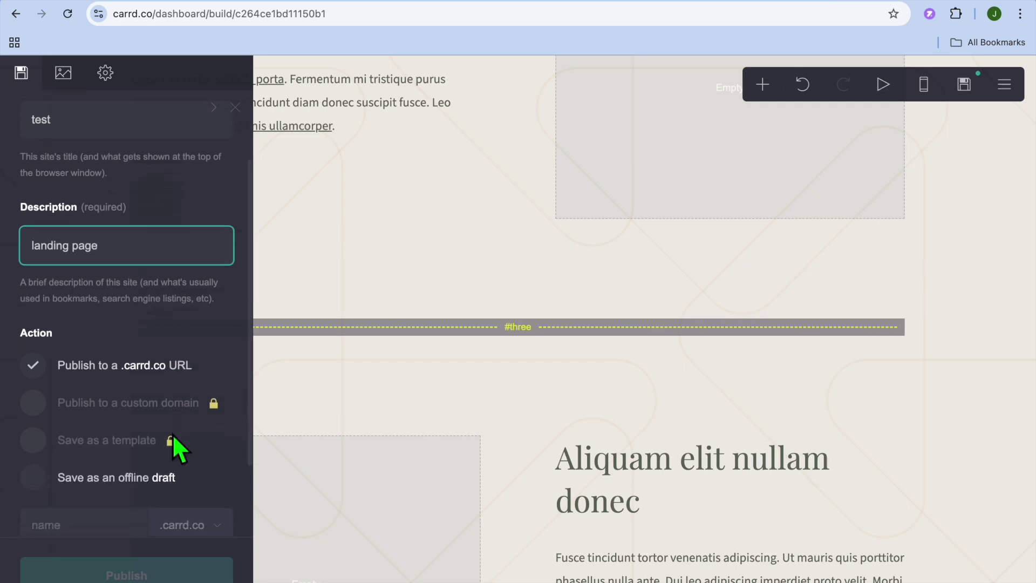
click(109, 437)
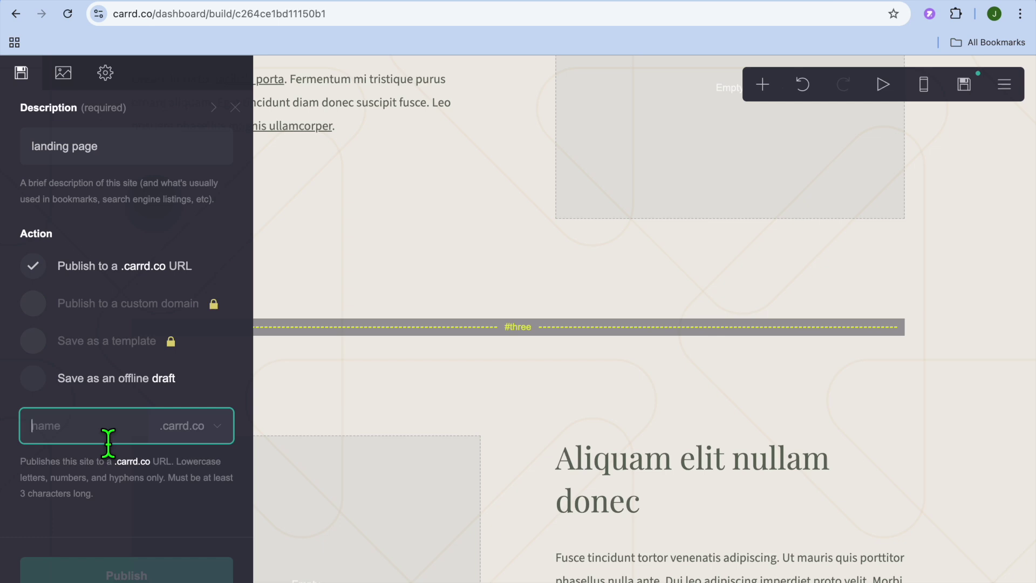
text(landingpagetest123)
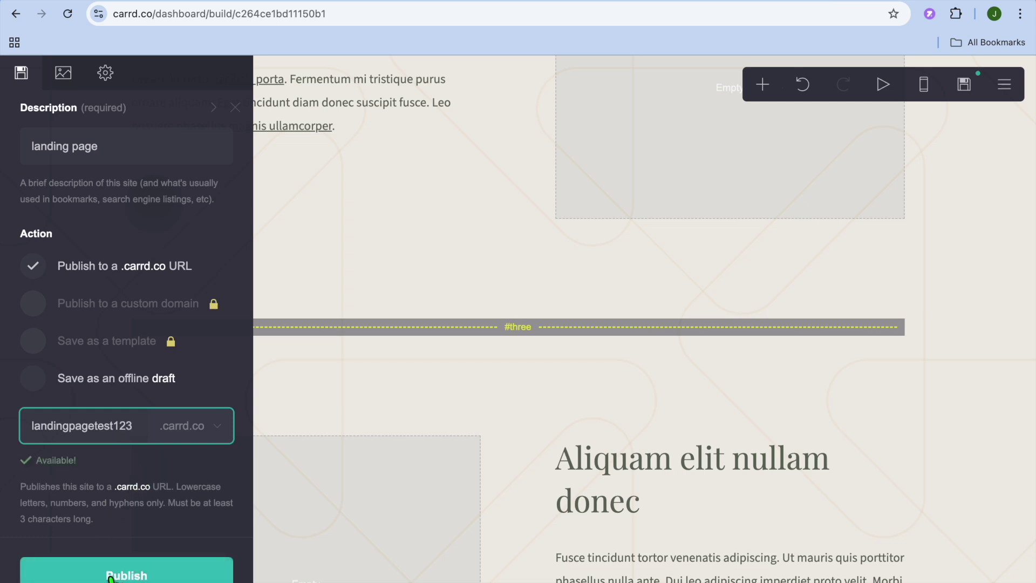
click(111, 577)
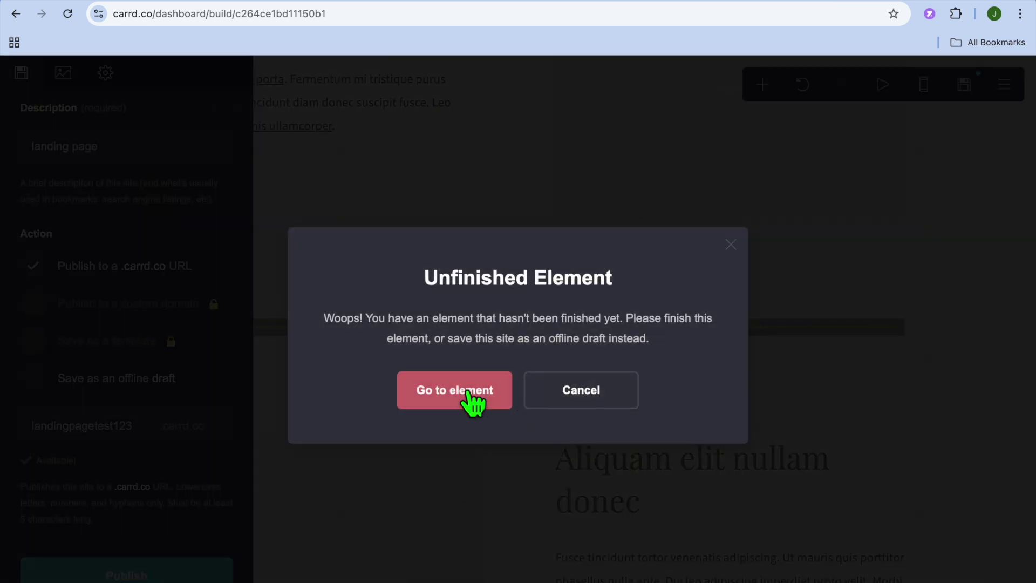
Delete the unfinished image placeholder in the green section flagged by the publish warning.
click(458, 398)
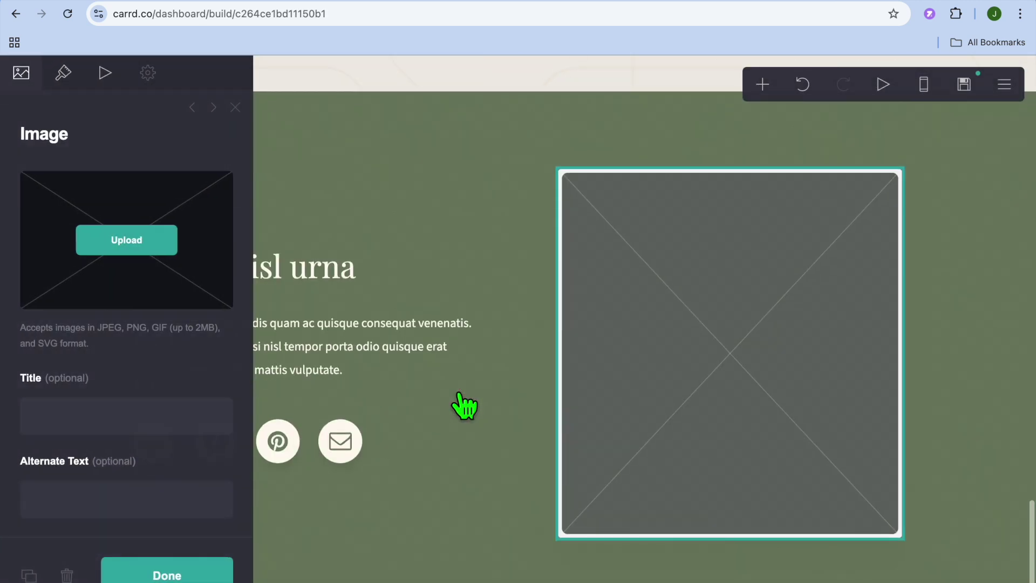
key(Escape)
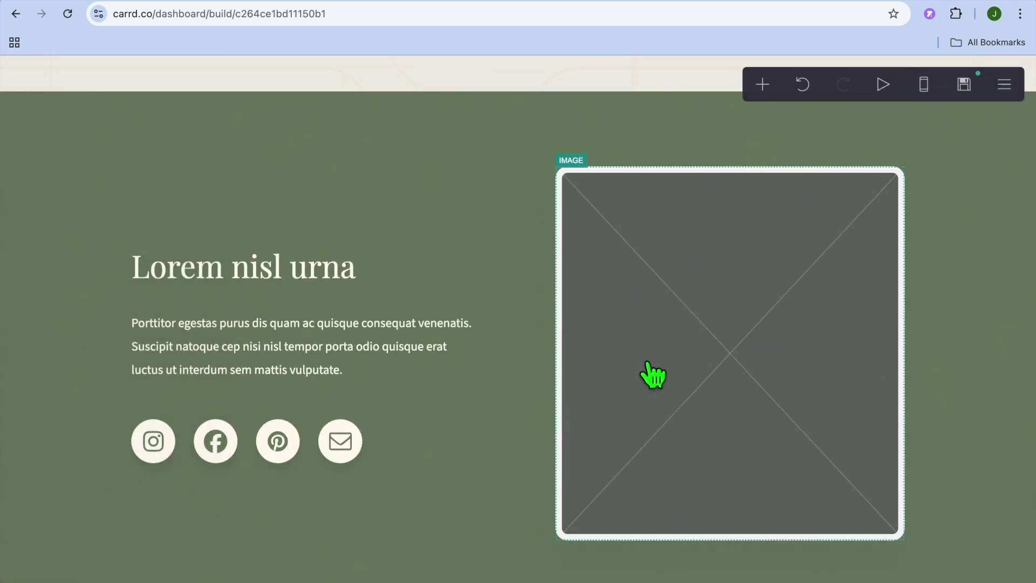
click(668, 371)
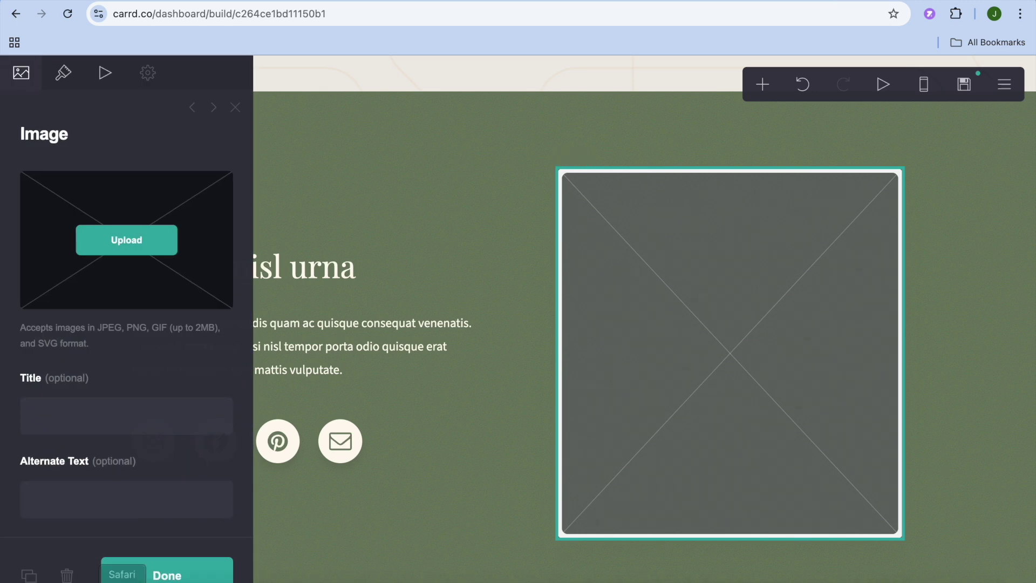
click(66, 576)
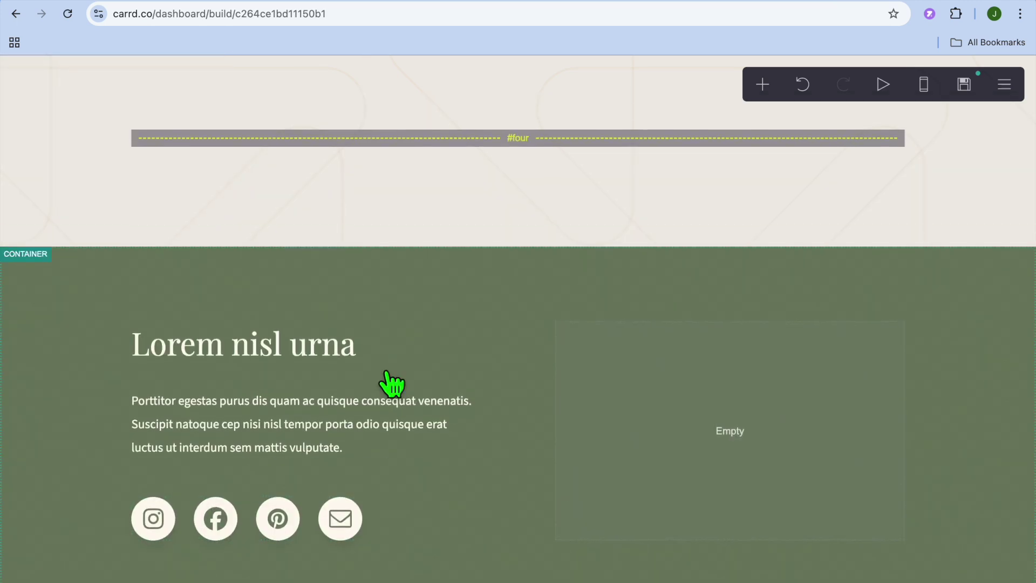
Publish the site live to landingpagetest123.carrd.co.
click(965, 85)
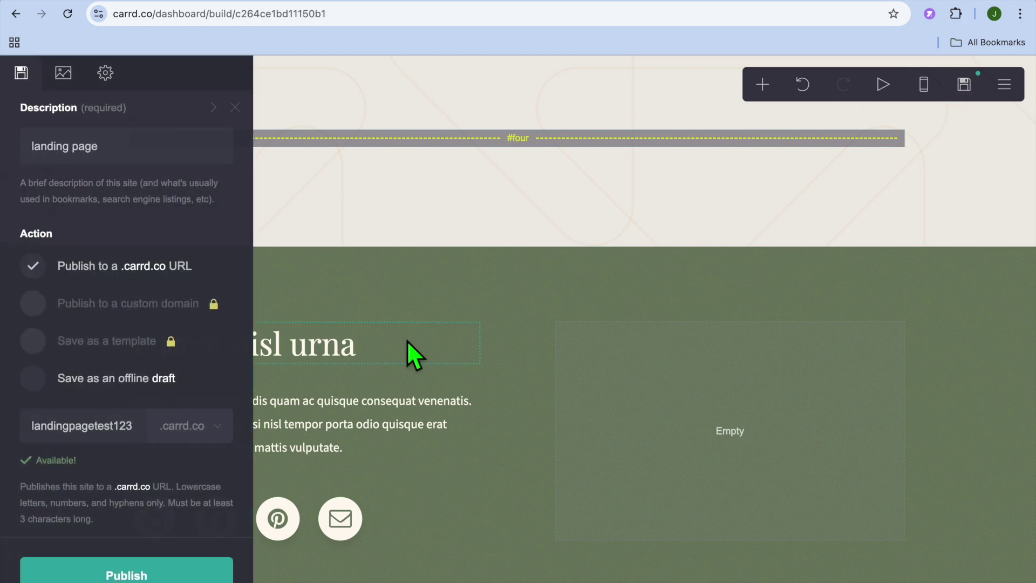
click(127, 571)
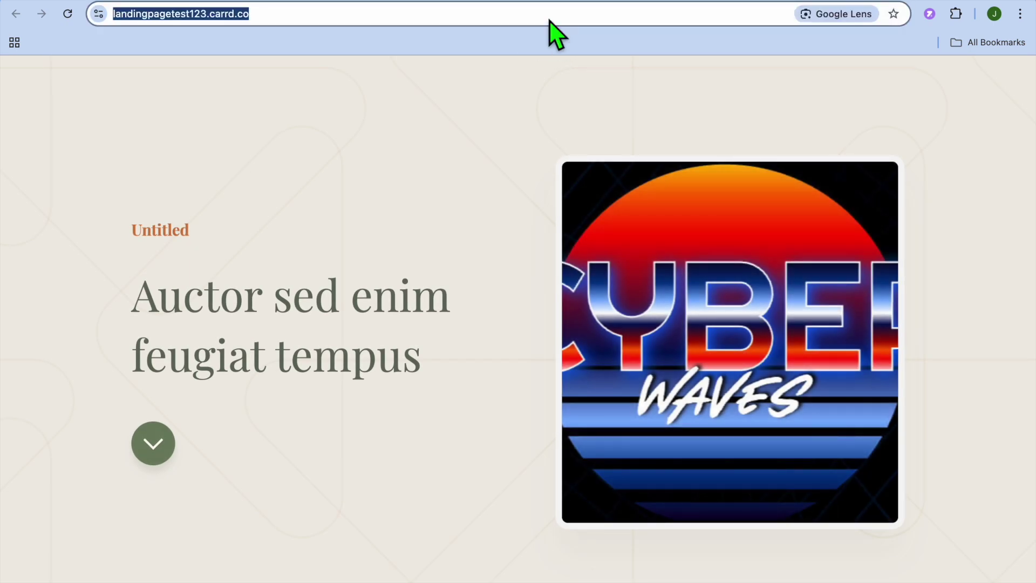
click(485, 204)
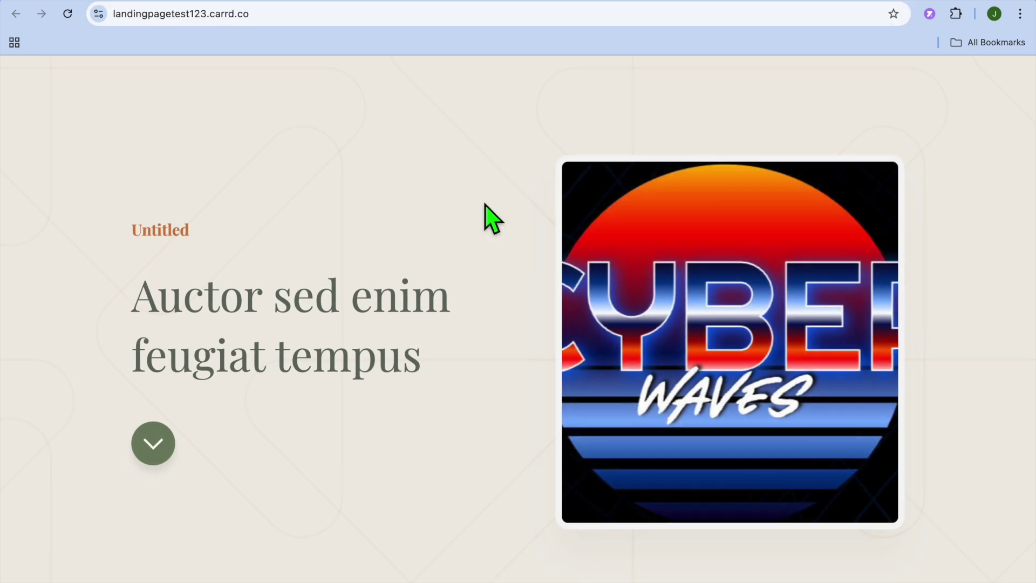
scroll(484, 204, down, 5)
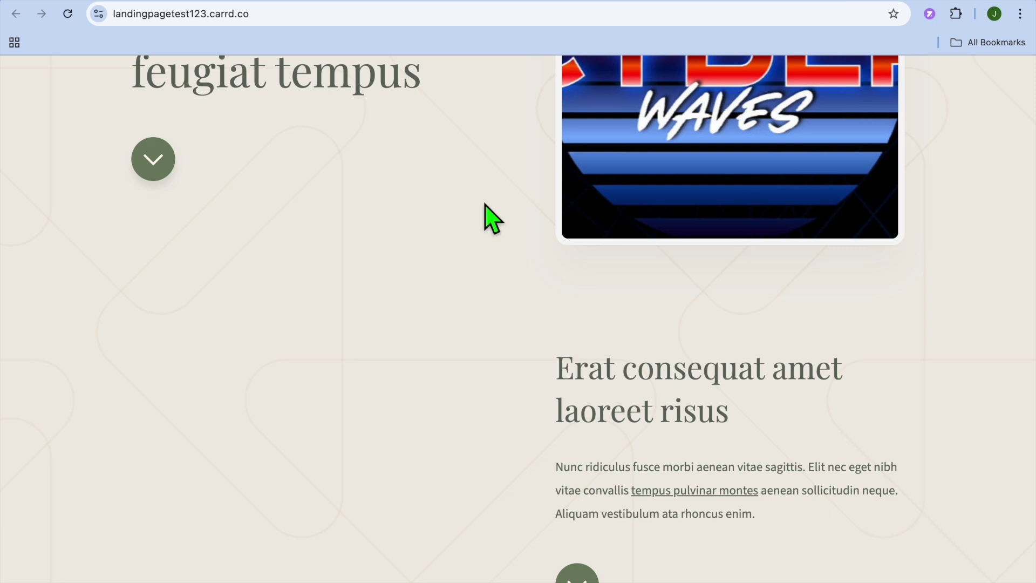
mouse_move(778, 4)
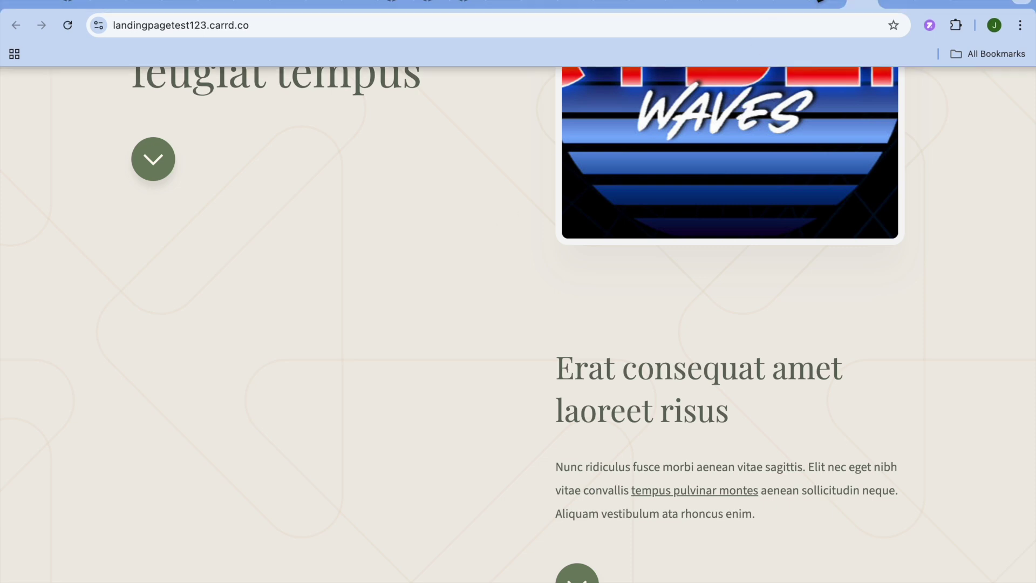